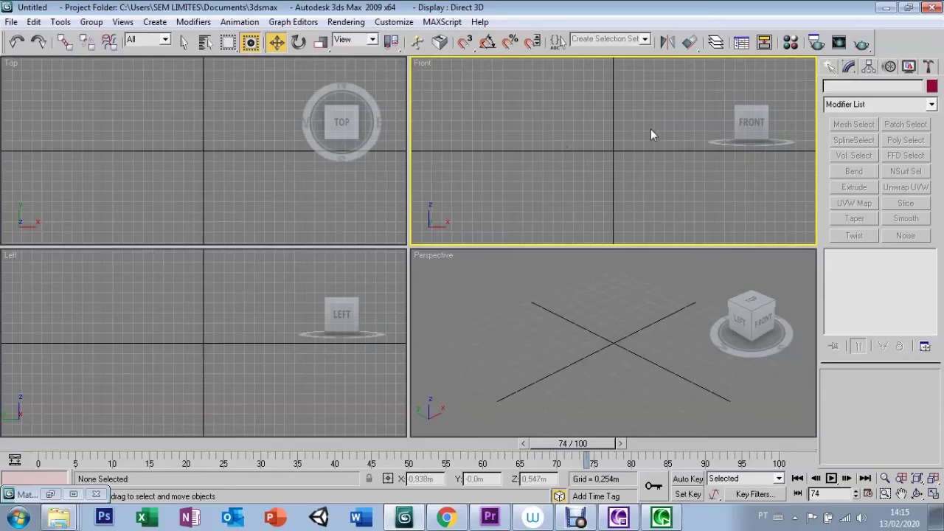
# Start the Line tool from Create > Shapes > Splines.
pyautogui.click(831, 68)
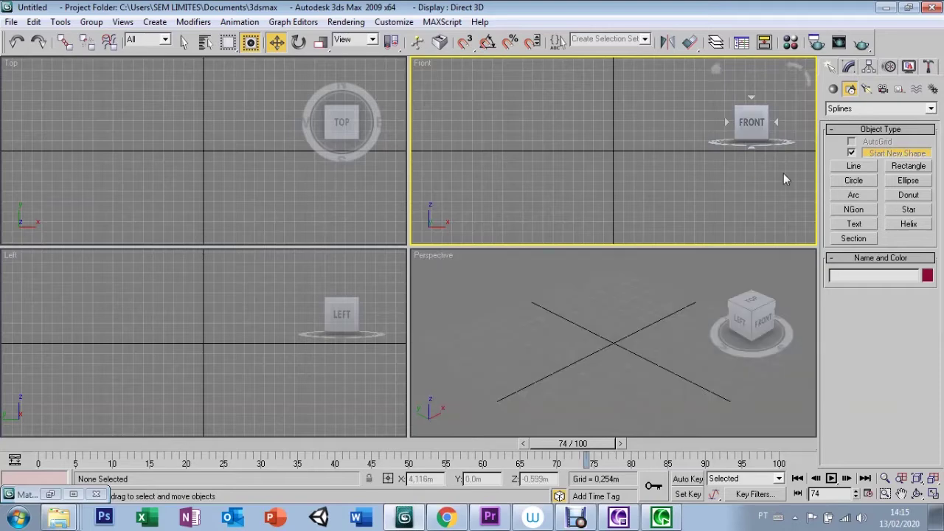
pyautogui.click(853, 167)
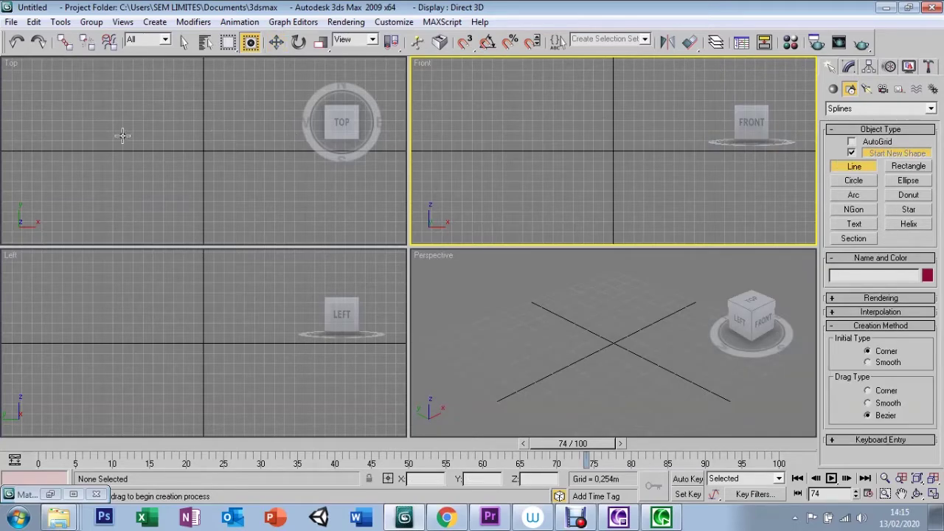
# Trace the flask half-profile in the Top view with nine corner points from lip to base.
pyautogui.click(164, 113)
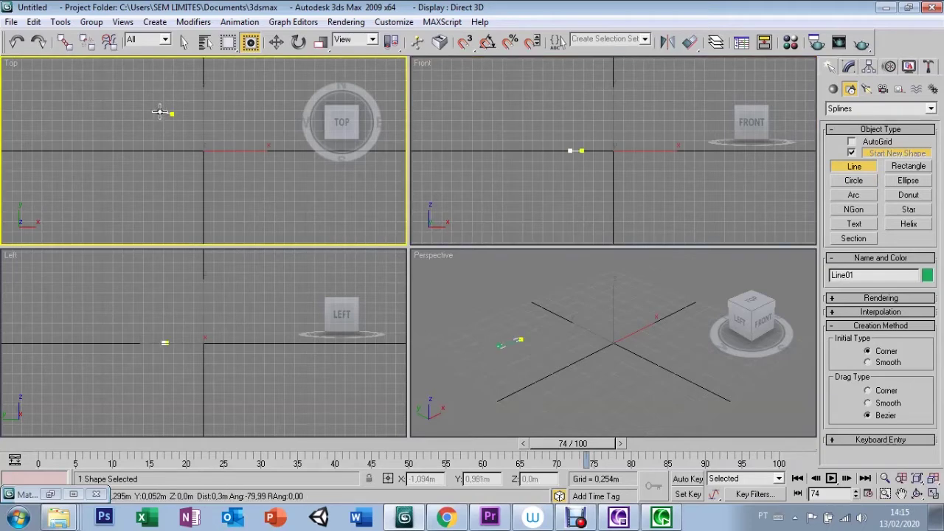
pyautogui.click(175, 105)
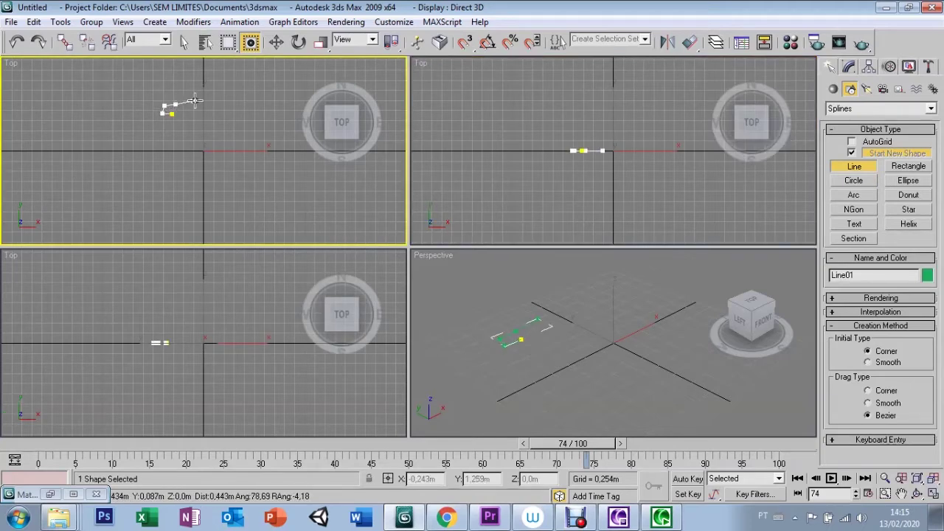
pyautogui.click(204, 115)
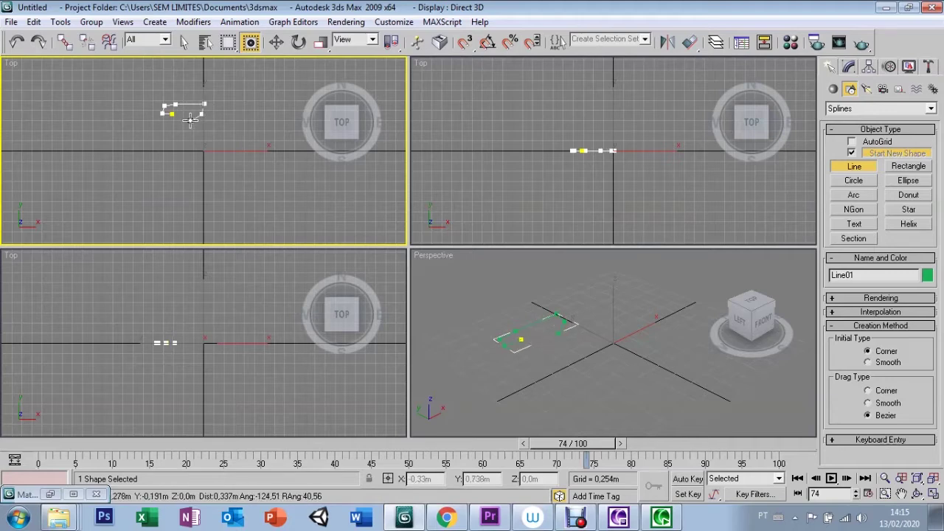
pyautogui.click(192, 115)
pyautogui.click(196, 162)
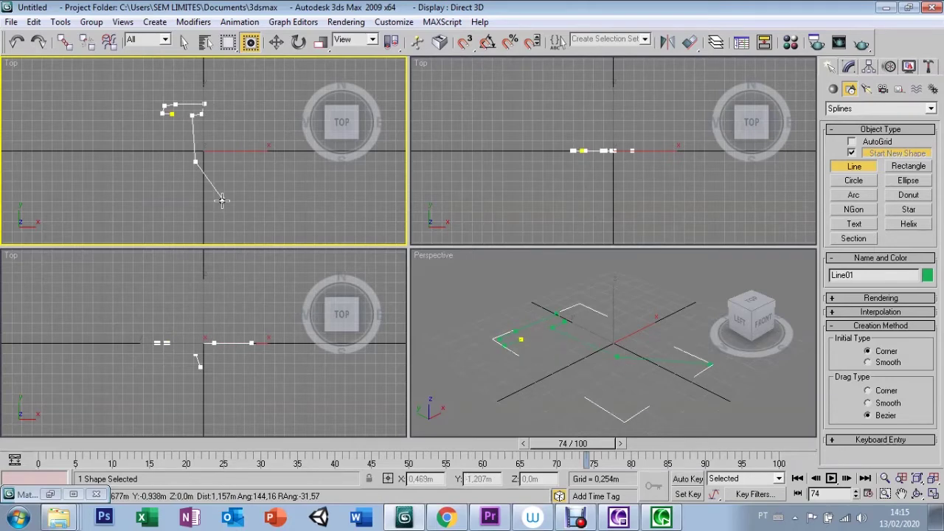
pyautogui.click(214, 224)
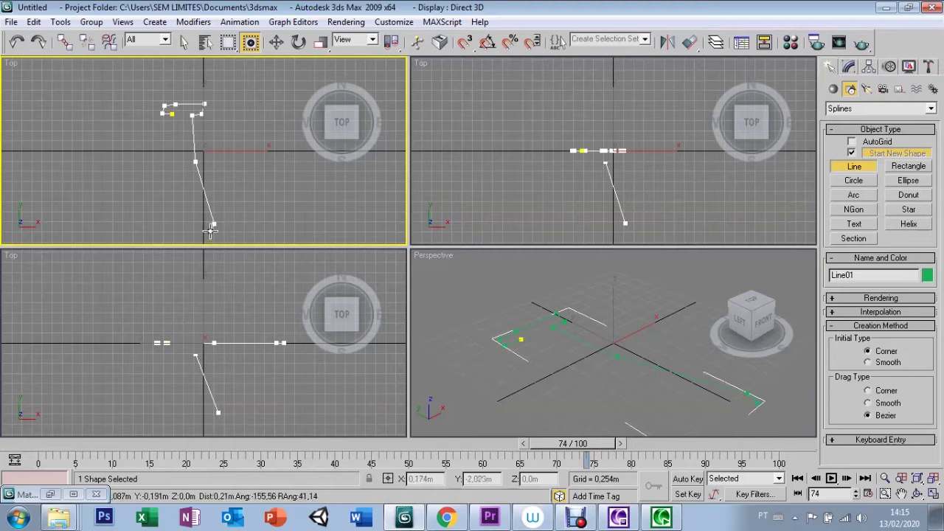
pyautogui.click(212, 237)
pyautogui.click(178, 237)
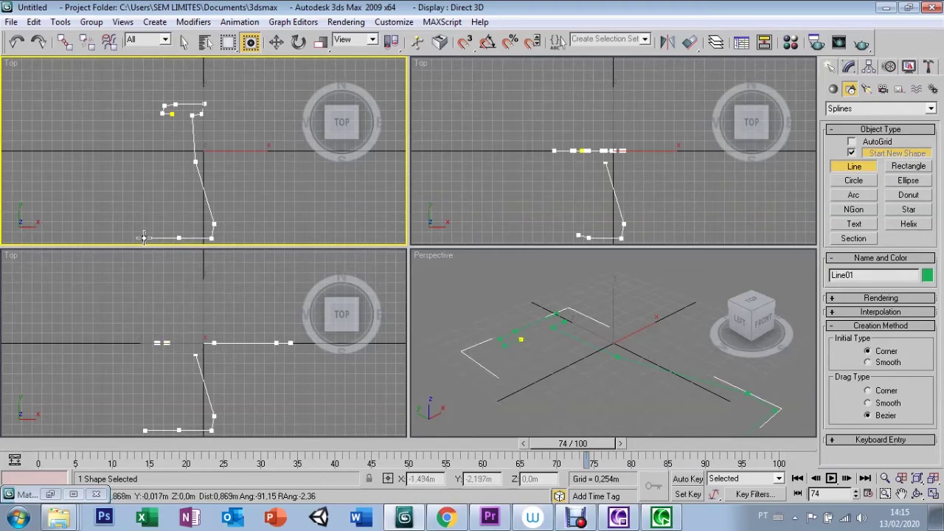
pyautogui.click(145, 236)
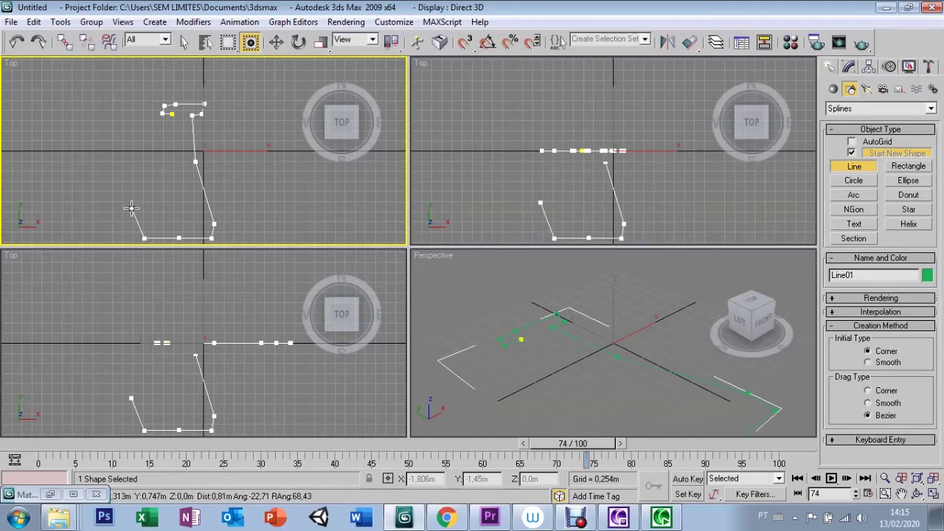
pyautogui.rightClick(136, 210)
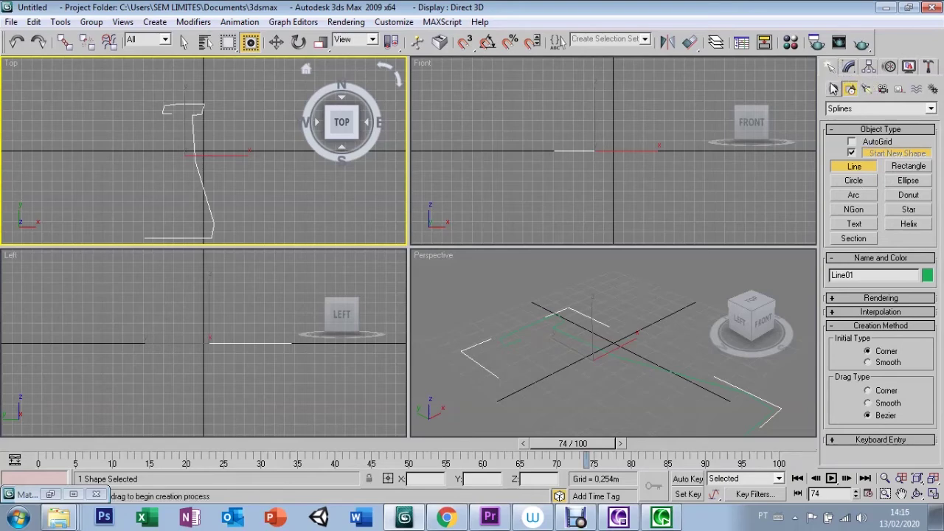
# Revolve Line01 with a Lathe modifier (360°, 16 segments) and activate the Perspective view.
pyautogui.click(848, 67)
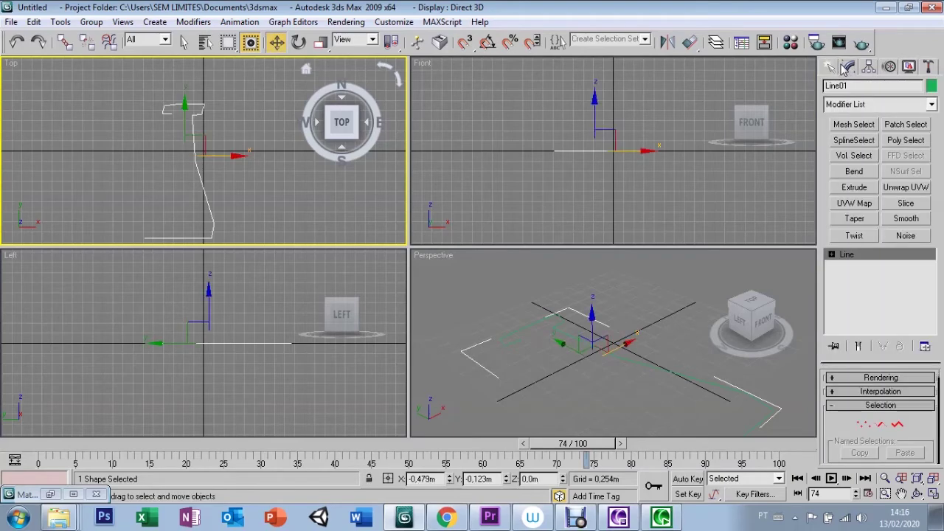
pyautogui.click(873, 104)
pyautogui.press('l')
pyautogui.press('a')
pyautogui.press('a')
pyautogui.press('h')
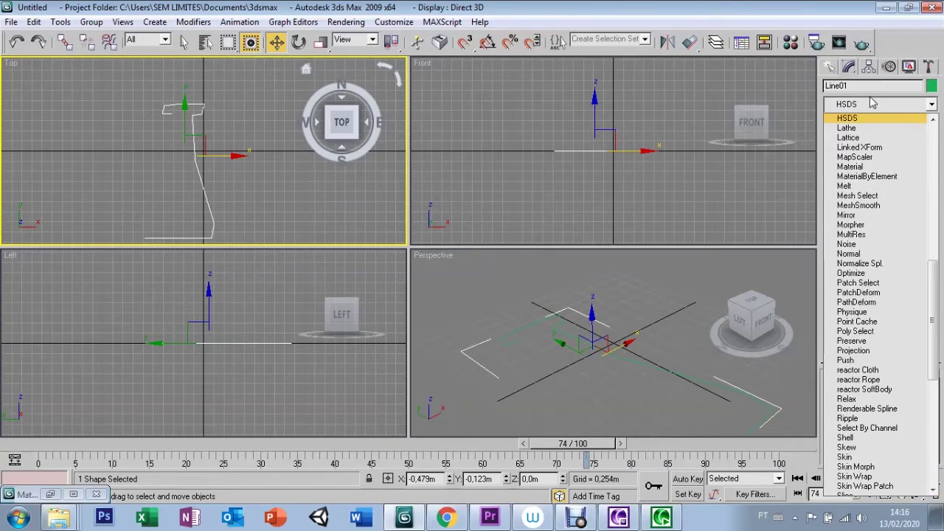
pyautogui.press('l')
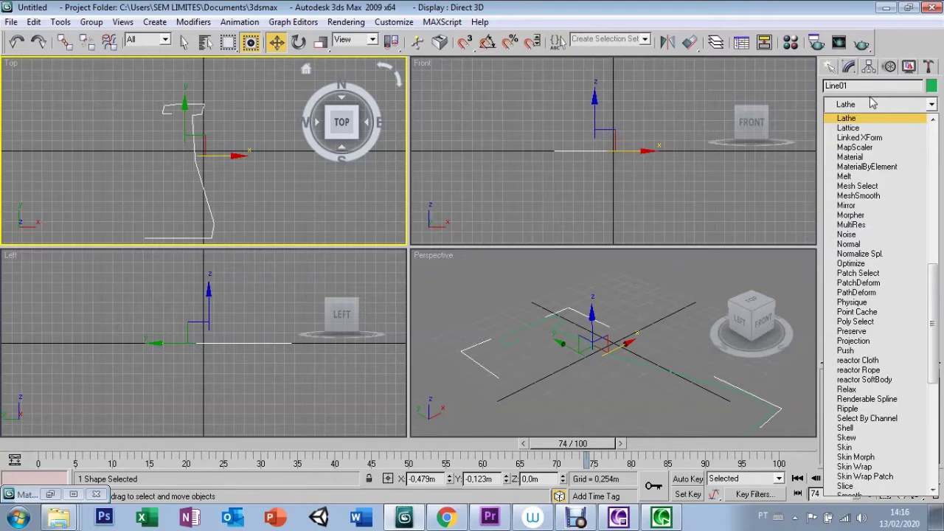
pyautogui.press('Return')
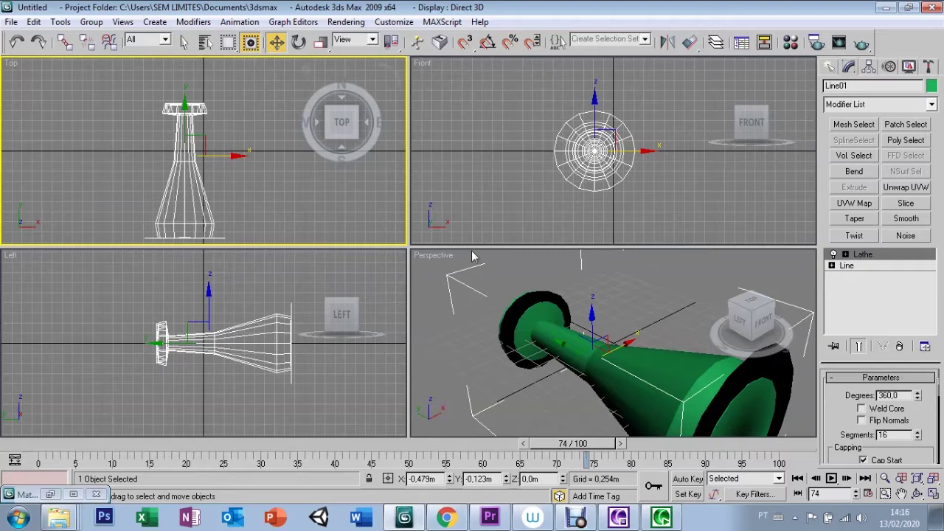
pyautogui.click(830, 66)
pyautogui.click(426, 287)
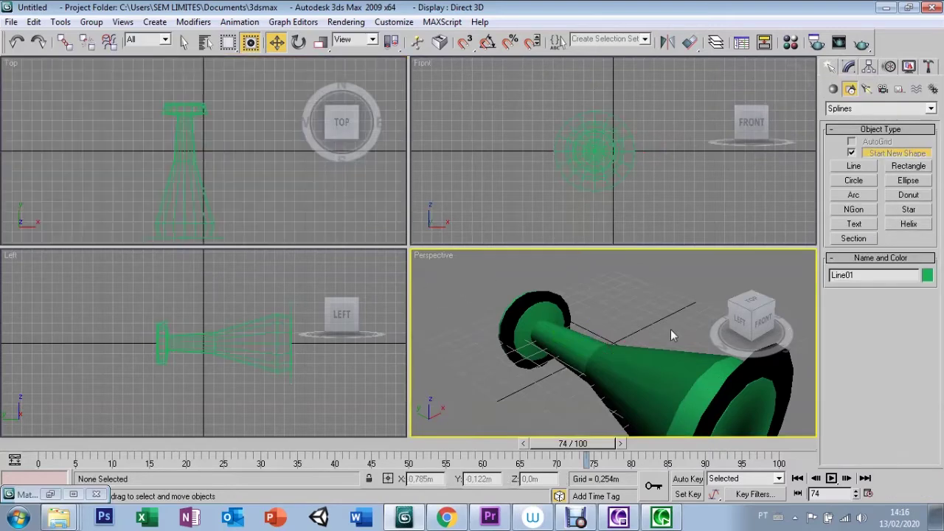
# Maximize the Perspective view, orbit and zoom to a side-on view, and select the flask.
pyautogui.click(933, 499)
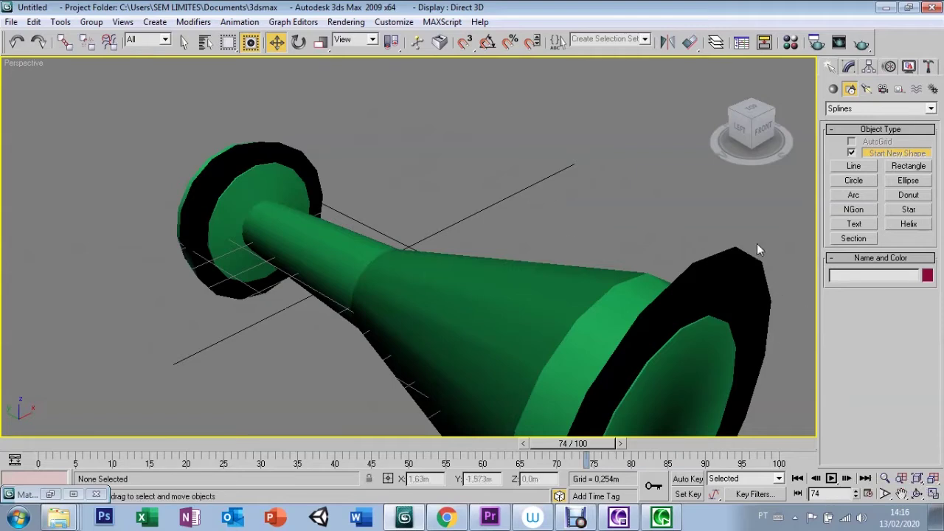
pyautogui.hotkey('ctrl', 'r')
pyautogui.moveTo(421, 359)
pyautogui.mouseDown()
pyautogui.moveTo(441, 431)
pyautogui.moveTo(411, 352)
pyautogui.mouseUp()
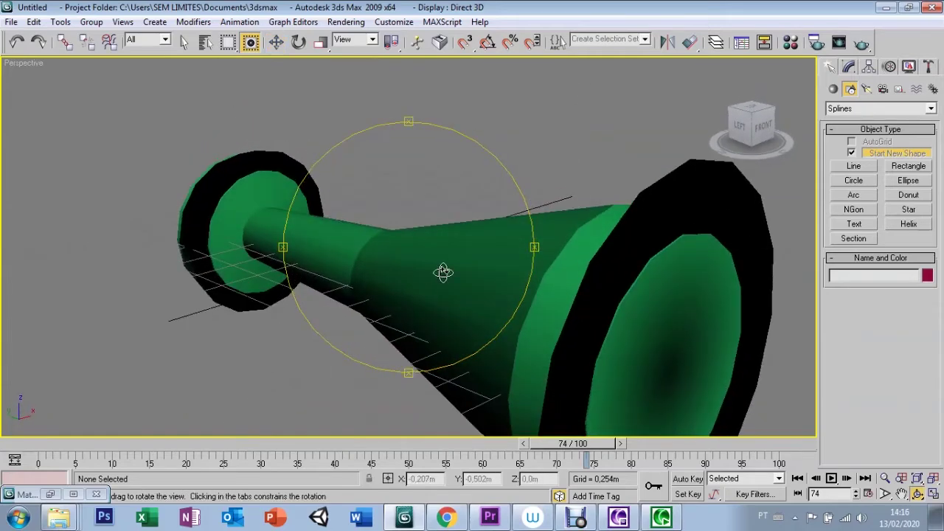
pyautogui.scroll(-4, 479, 159)
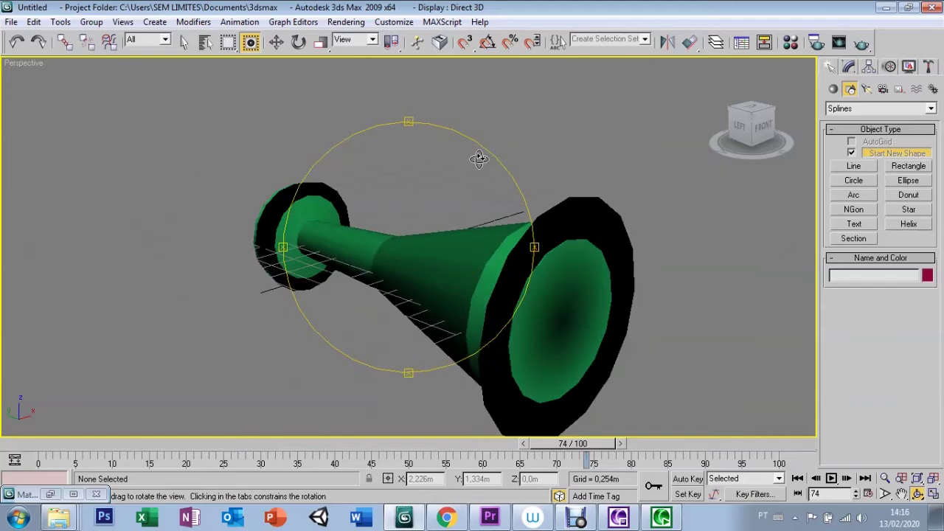
pyautogui.scroll(-2, 478, 158)
pyautogui.moveTo(536, 247); pyautogui.dragTo(370, 235)
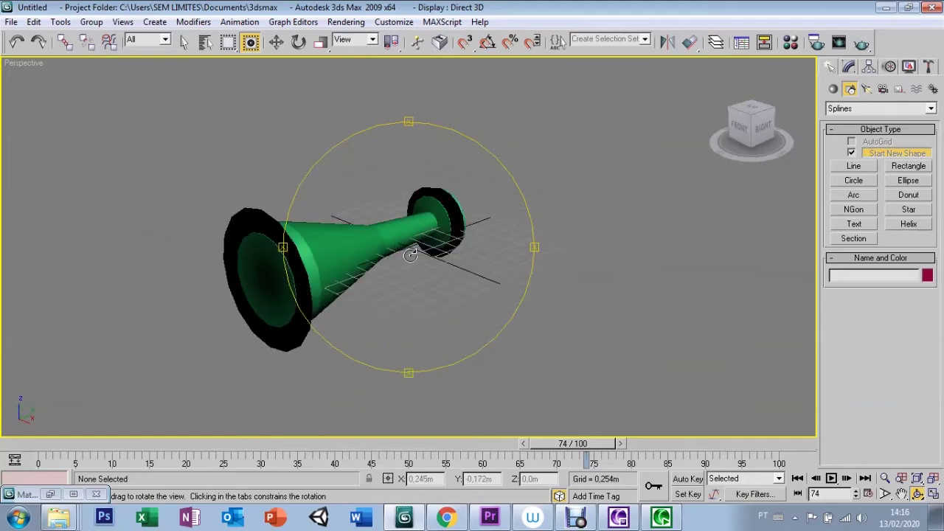
pyautogui.rightClick(370, 235)
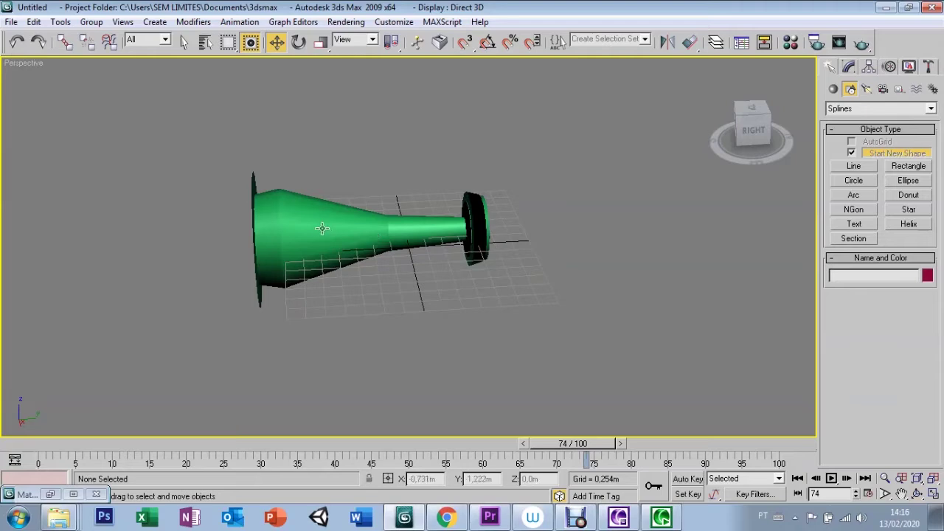
pyautogui.click(296, 215)
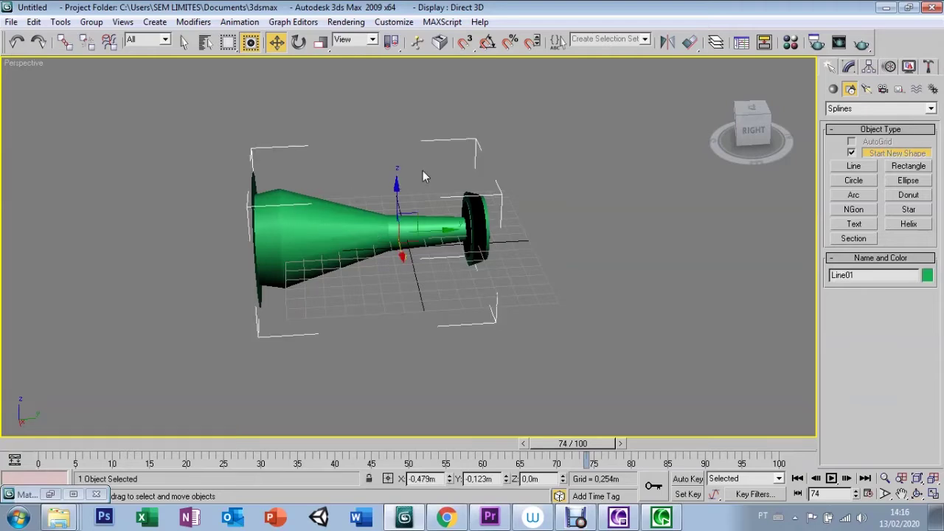
# Enter the Lathe Axis sub-object and drag the axis to reshape the flask.
pyautogui.click(848, 67)
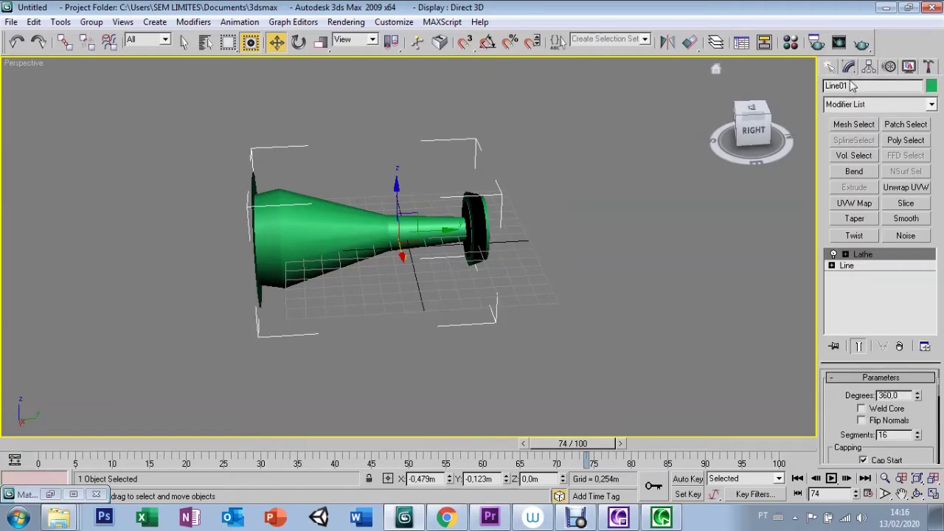
pyautogui.click(846, 255)
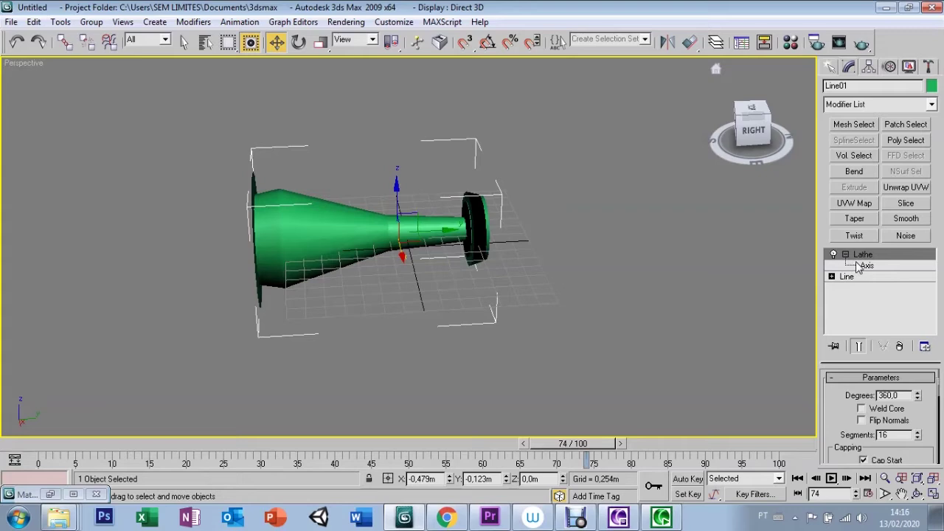
pyautogui.click(867, 266)
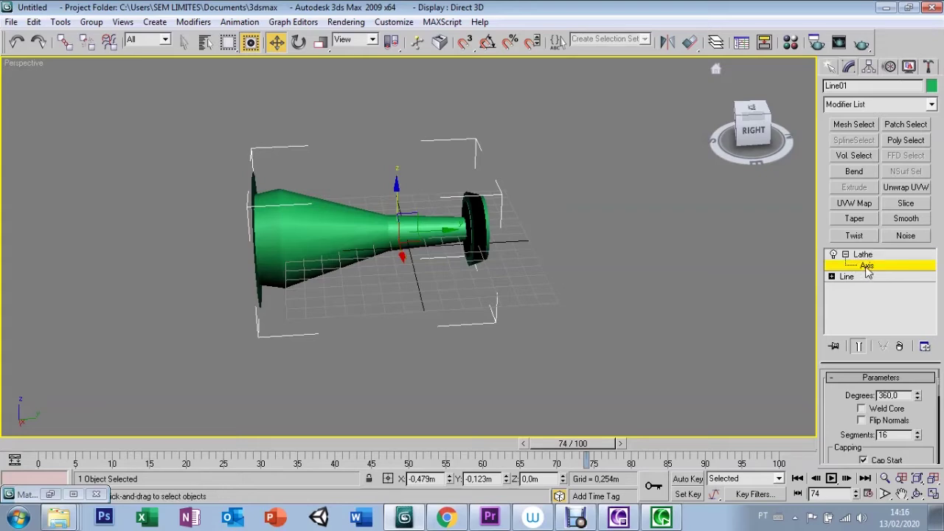
pyautogui.moveTo(442, 232)
pyautogui.mouseDown()
pyautogui.moveTo(457, 241)
pyautogui.moveTo(330, 268)
pyautogui.mouseUp()
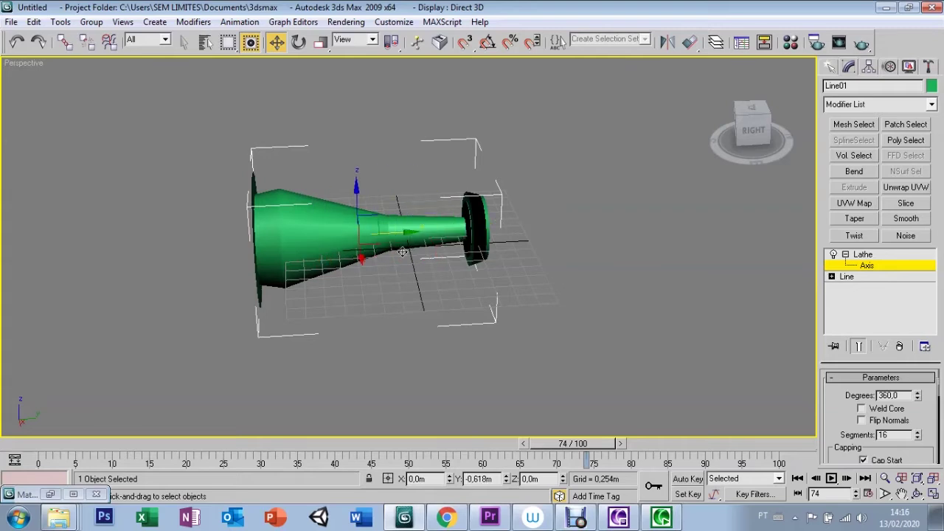
pyautogui.moveTo(330, 268); pyautogui.dragTo(327, 270)
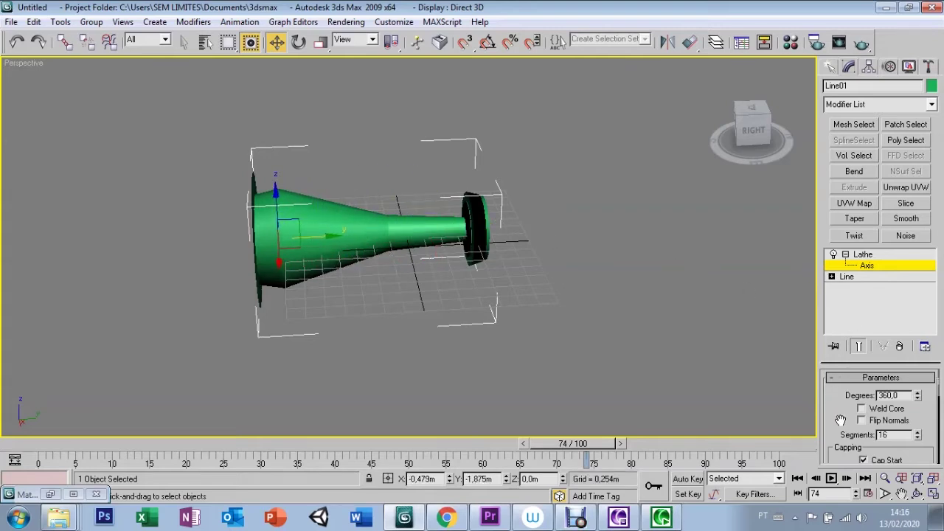
# Set the Lathe alignment to Max in the Align group.
pyautogui.scroll(-3, 837, 418)
pyautogui.scroll(-2, 837, 418)
pyautogui.scroll(-2, 837, 418)
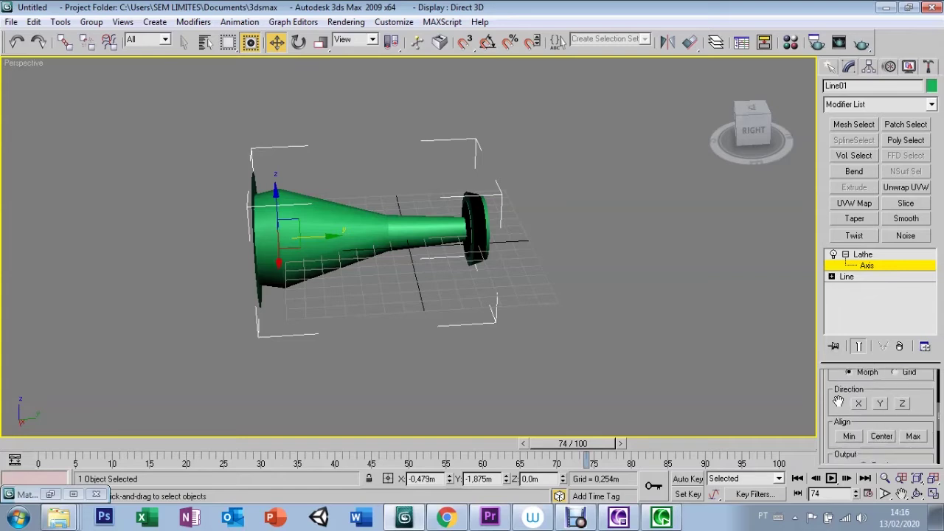
pyautogui.click(913, 437)
# Try Align Center and Align Min, then drag across the solid.
pyautogui.click(882, 436)
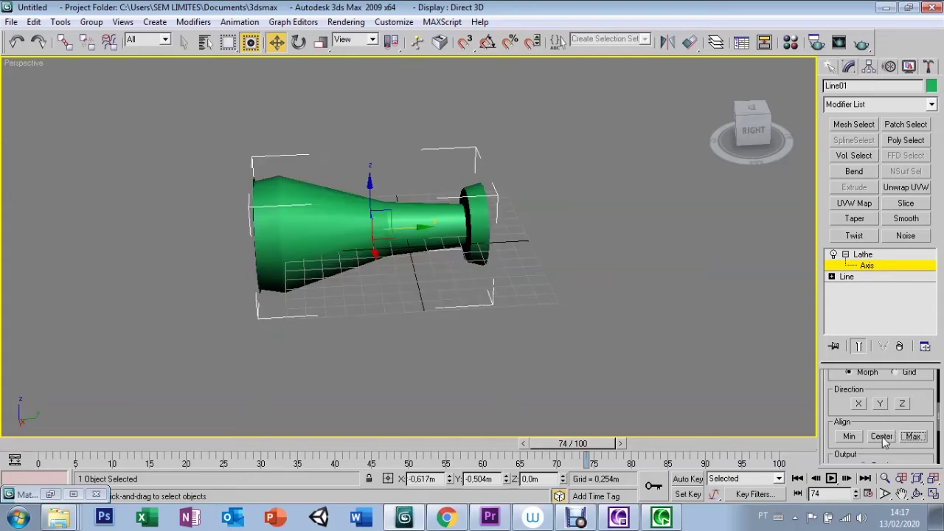
pyautogui.click(848, 436)
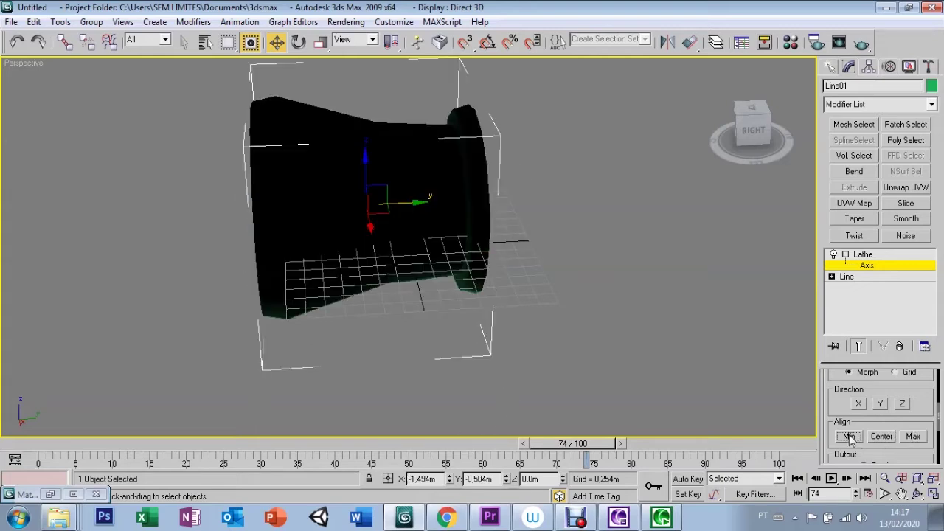
pyautogui.click(867, 267)
pyautogui.moveTo(446, 228); pyautogui.dragTo(474, 237)
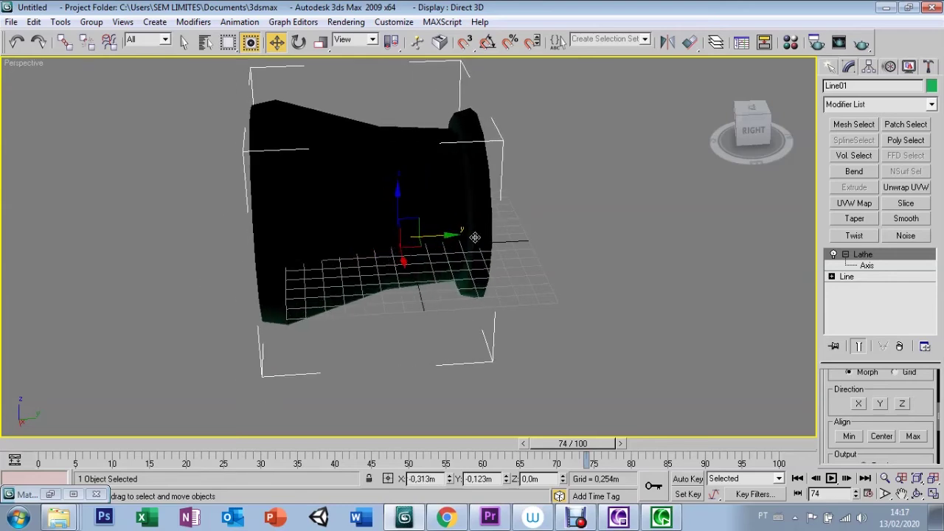
# Slide the lathe axis left across the solid, then exit and collapse the Lathe sub-levels.
pyautogui.click(868, 266)
pyautogui.moveTo(416, 209); pyautogui.dragTo(323, 234)
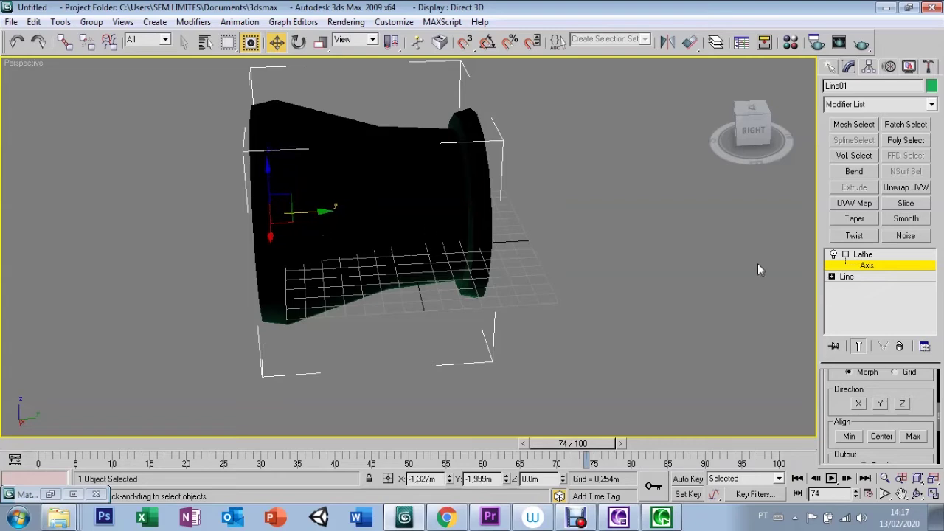
pyautogui.click(867, 263)
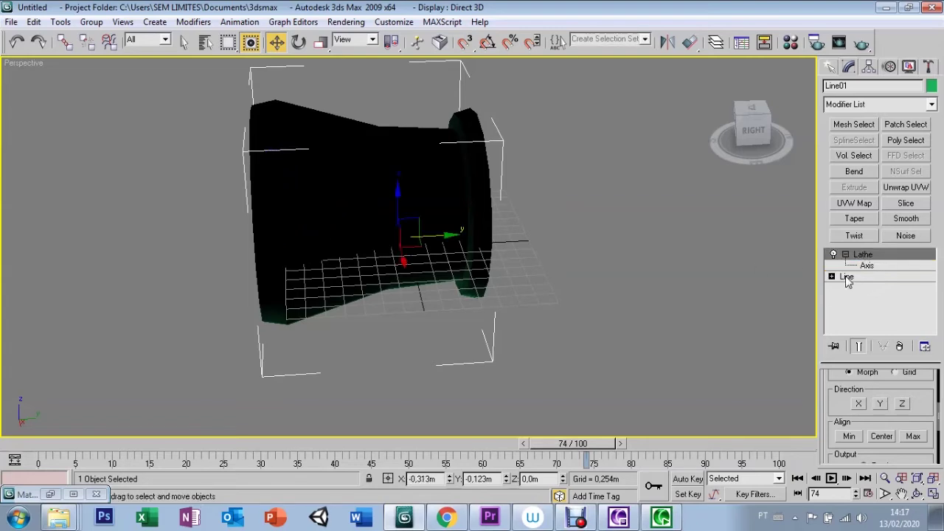
pyautogui.click(845, 254)
pyautogui.moveTo(842, 393); pyautogui.dragTo(832, 373)
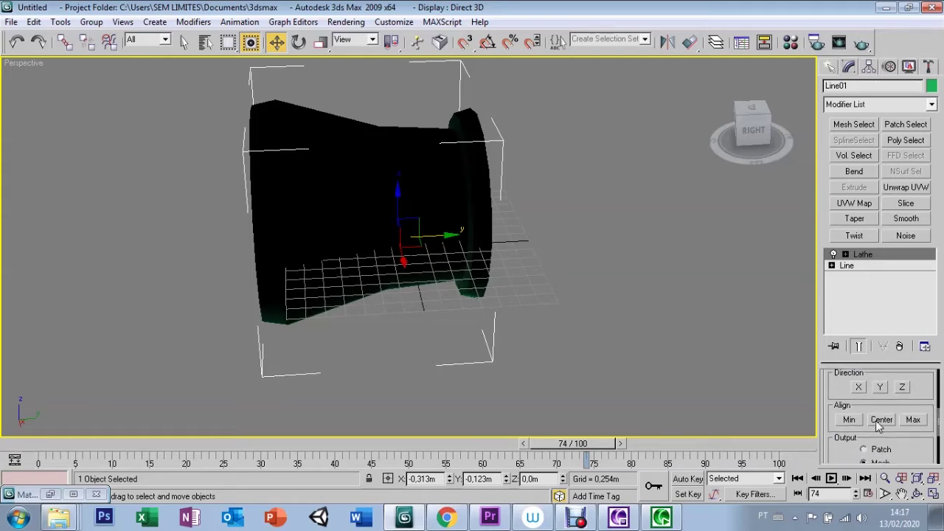
# Align the lathe axis to Center and raise the Lathe Segments to 77.
pyautogui.click(881, 419)
pyautogui.moveTo(840, 454); pyautogui.dragTo(833, 395)
pyautogui.scroll(3, 833, 395)
pyautogui.scroll(2, 834, 396)
pyautogui.scroll(2, 834, 396)
pyautogui.moveTo(916, 419); pyautogui.dragTo(917, 404)
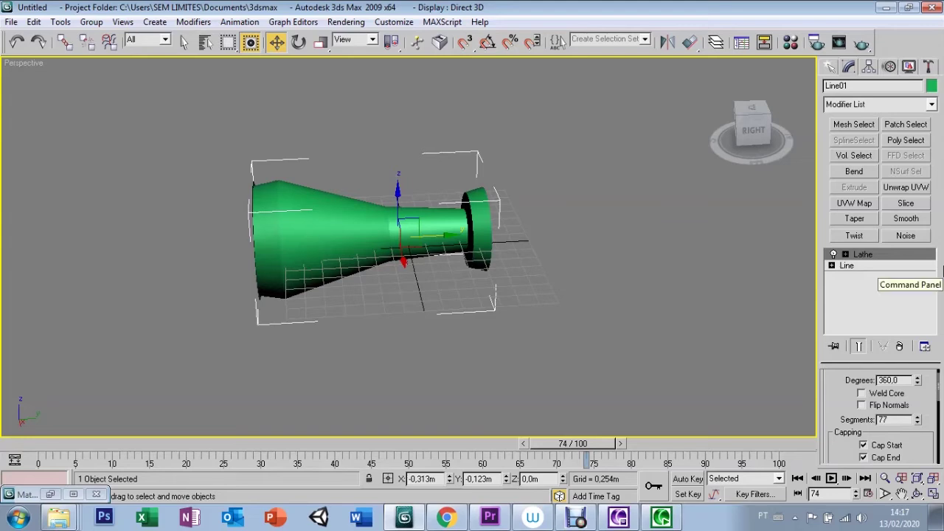
pyautogui.rightClick(25, 66)
pyautogui.moveTo(59, 76)
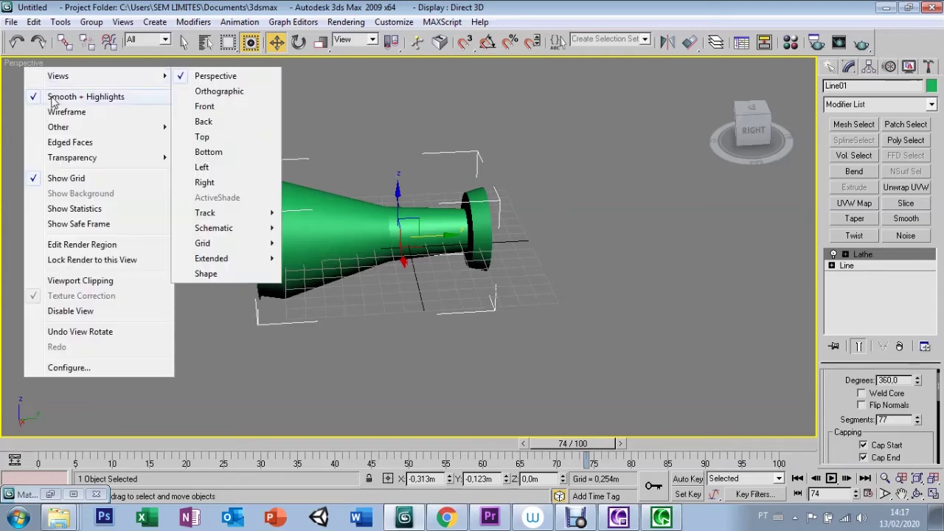
# Turn on Edged Faces for the Perspective viewport.
pyautogui.click(61, 151)
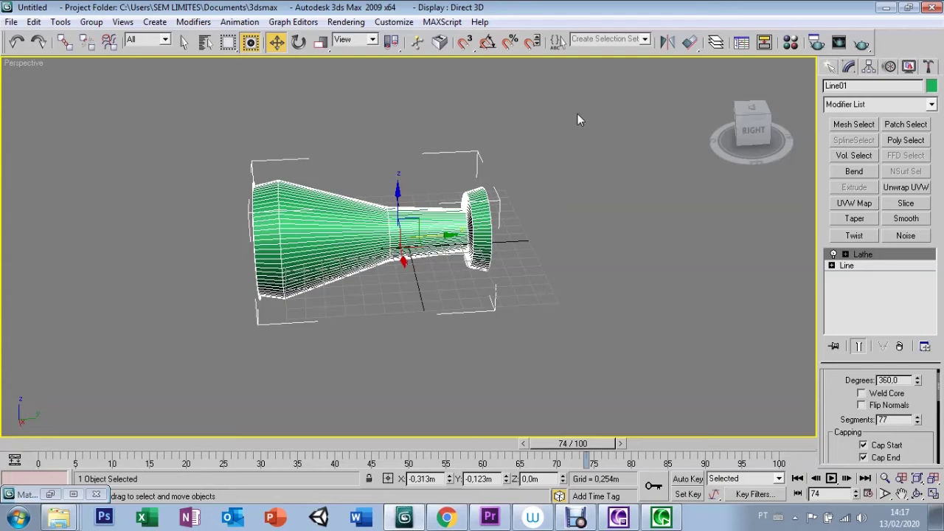
pyautogui.click(299, 44)
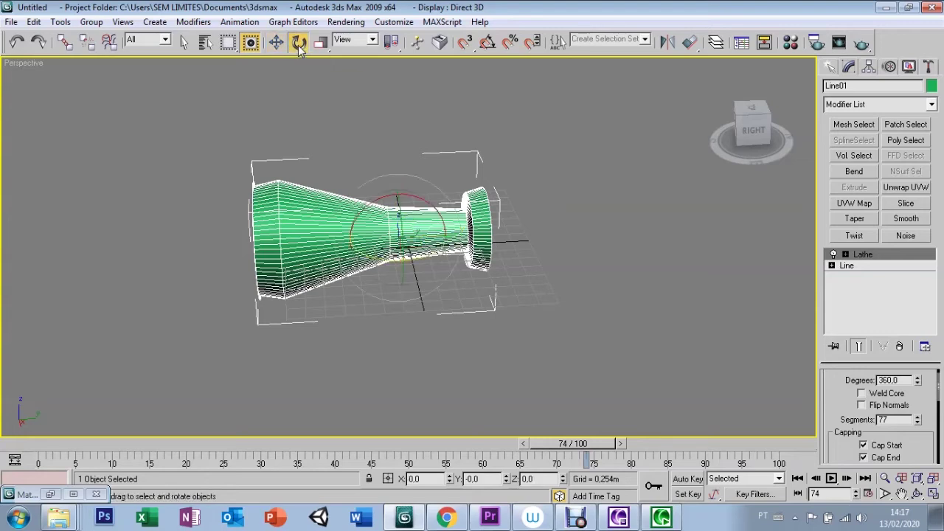
pyautogui.moveTo(380, 200)
pyautogui.mouseDown()
pyautogui.moveTo(354, 206)
pyautogui.moveTo(280, 282)
pyautogui.mouseUp()
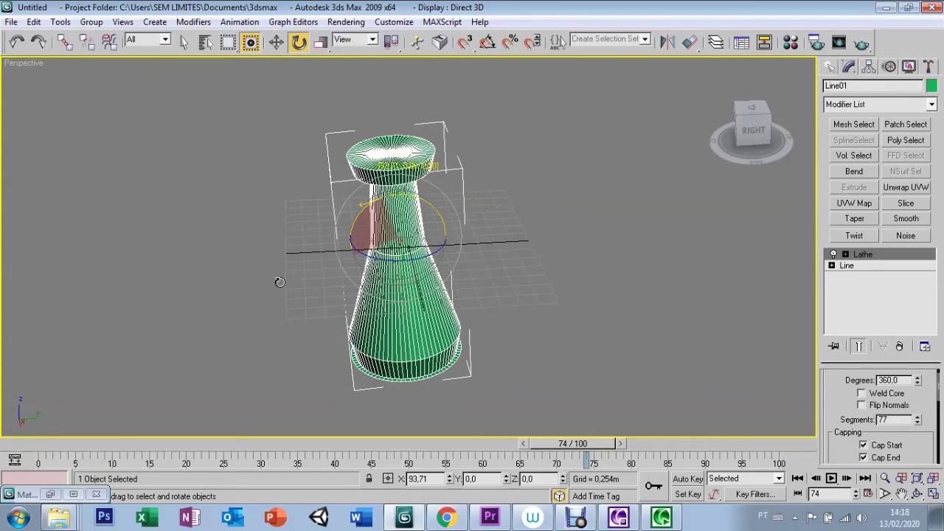
pyautogui.moveTo(280, 283); pyautogui.dragTo(286, 264)
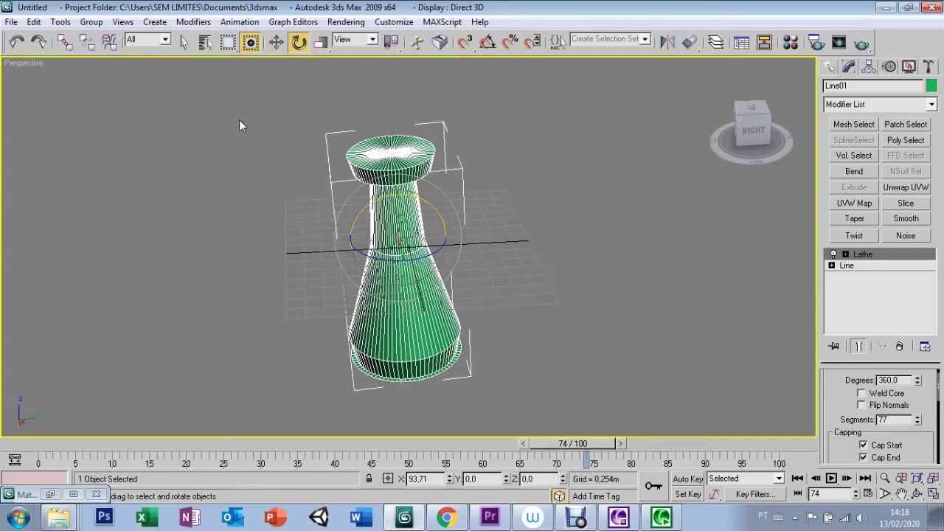
pyautogui.click(17, 44)
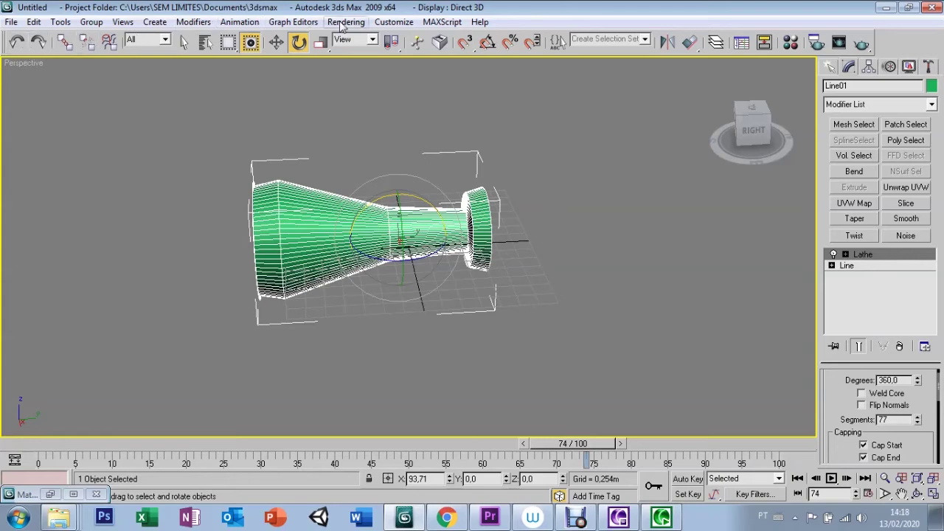
# Enable Snaps and Angle Snap, then rotate the flask 90° about X.
pyautogui.click(466, 44)
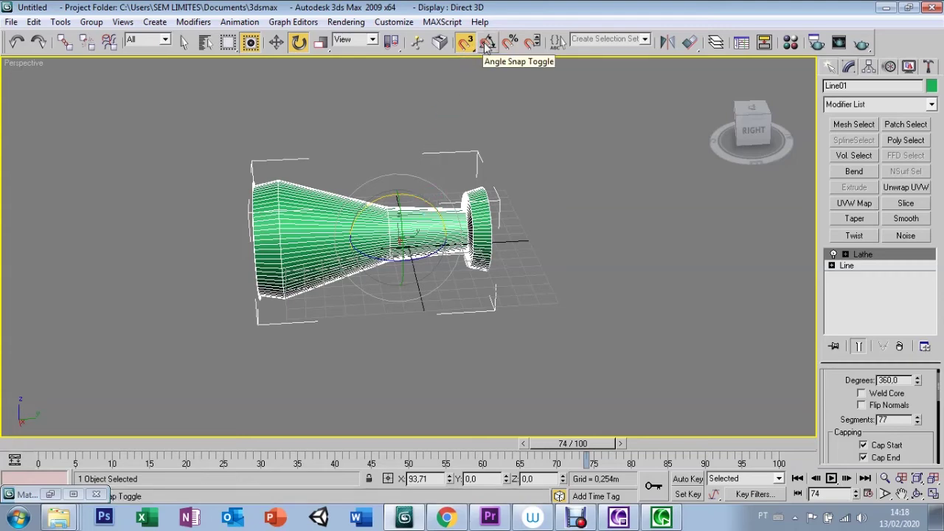
pyautogui.click(487, 45)
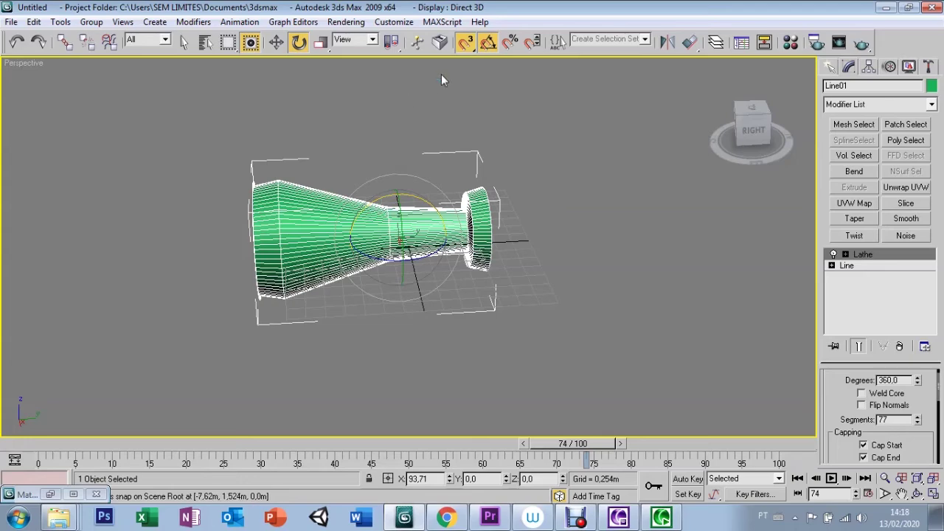
pyautogui.moveTo(379, 196); pyautogui.dragTo(333, 229)
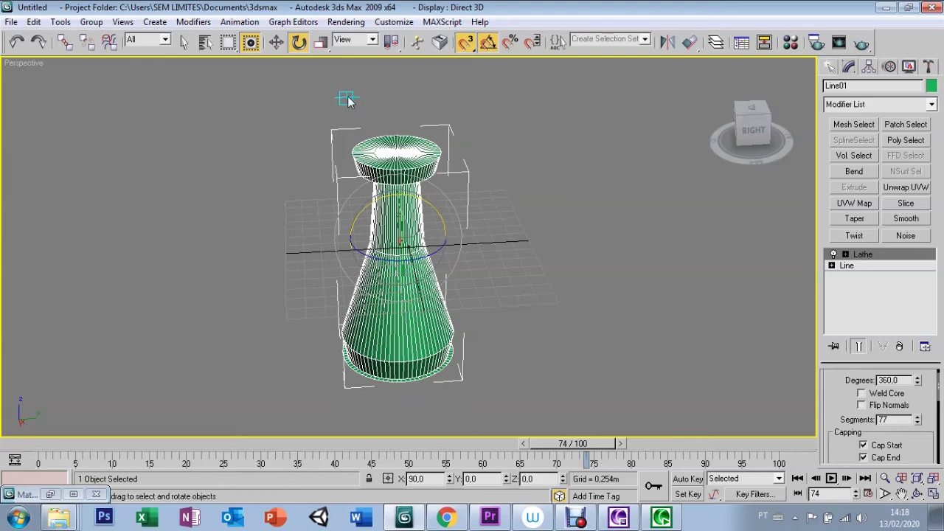
# Uncheck Edged Faces in the Perspective viewport label menu.
pyautogui.rightClick(25, 63)
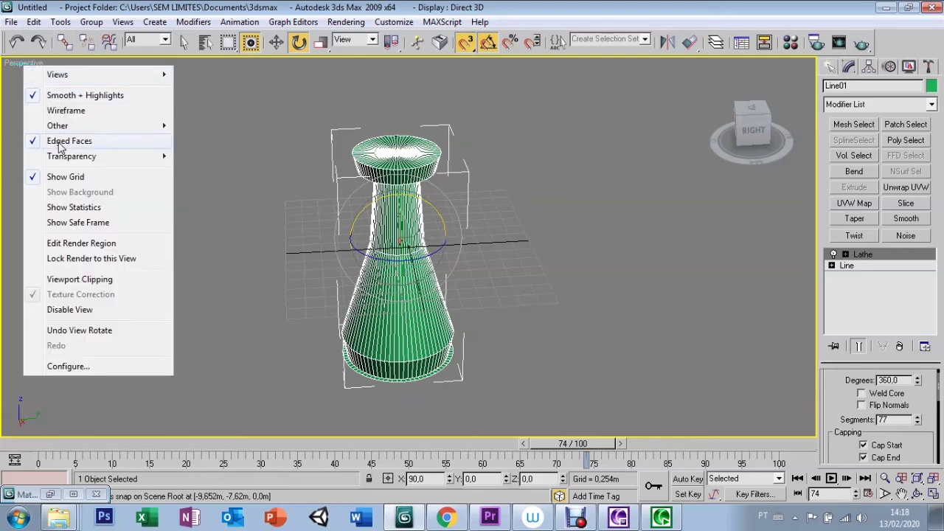
pyautogui.click(65, 143)
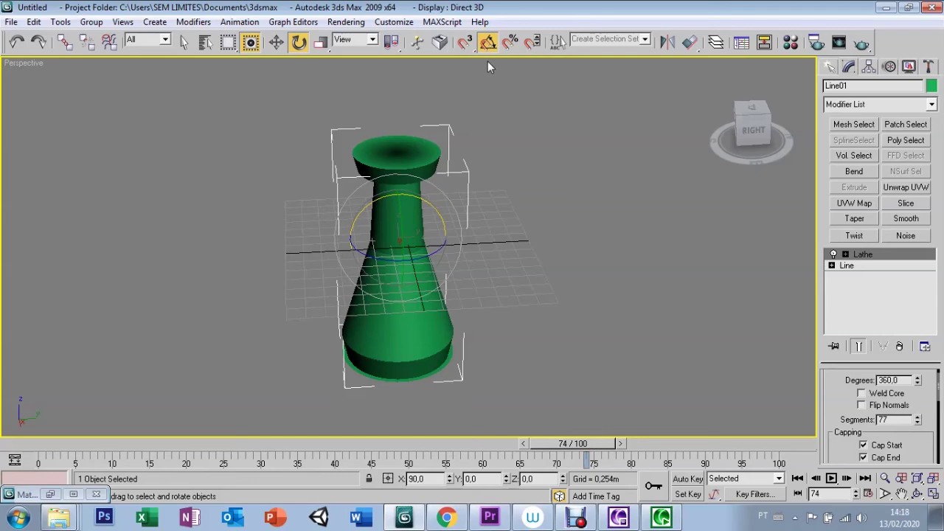
# Scale the flask down uniformly to about 51.6% and raise it to Z 1.327m above the grid.
pyautogui.click(321, 44)
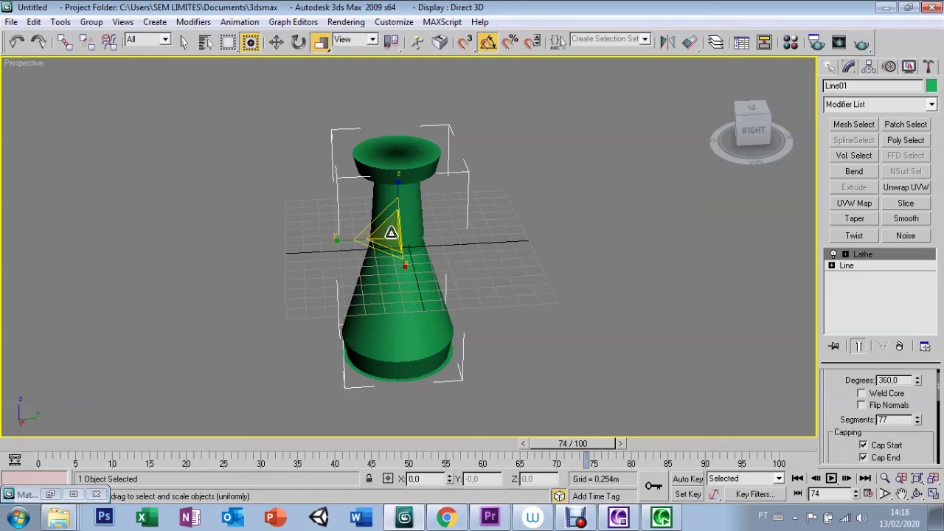
pyautogui.moveTo(390, 236)
pyautogui.mouseDown()
pyautogui.moveTo(376, 301)
pyautogui.moveTo(397, 186)
pyautogui.mouseUp()
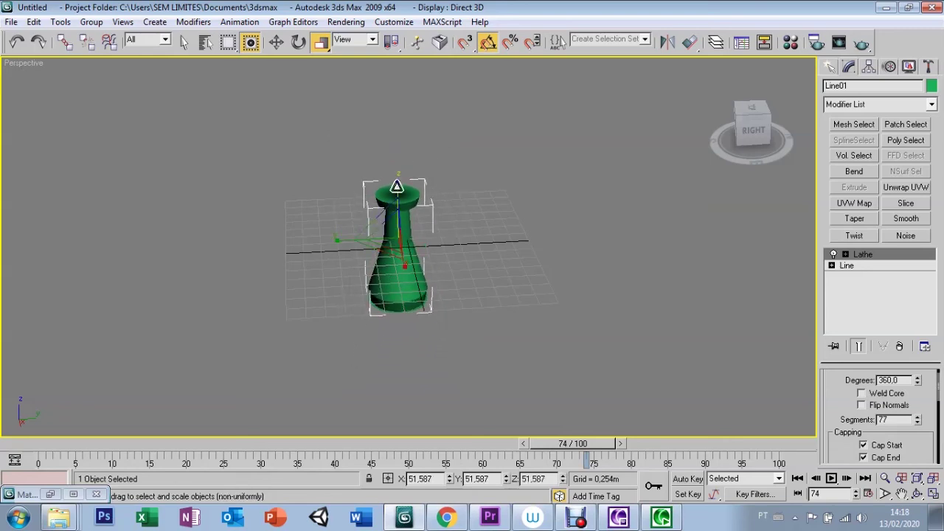
pyautogui.press('w')
pyautogui.moveTo(400, 208); pyautogui.dragTo(397, 126)
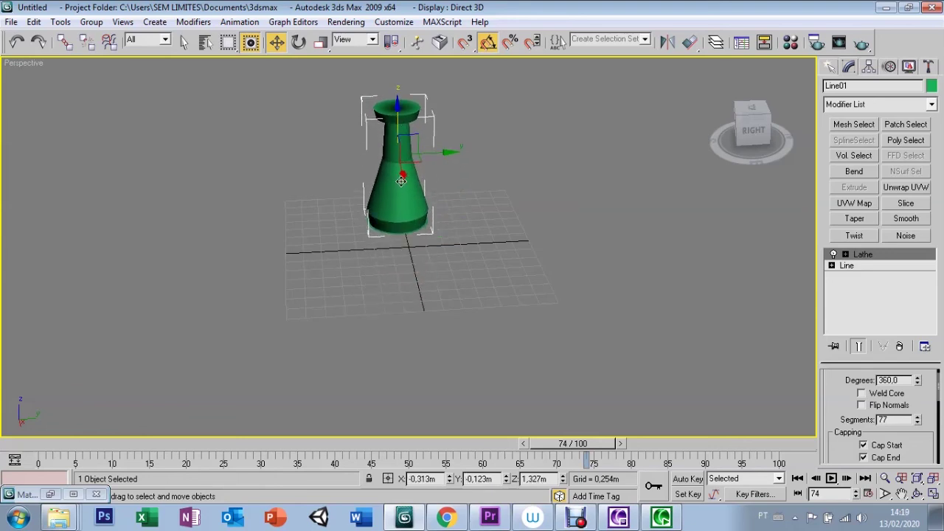
# Shift the flask along X to 0.952m, then orbit and pan to view it from the front.
pyautogui.moveTo(403, 175); pyautogui.dragTo(403, 218)
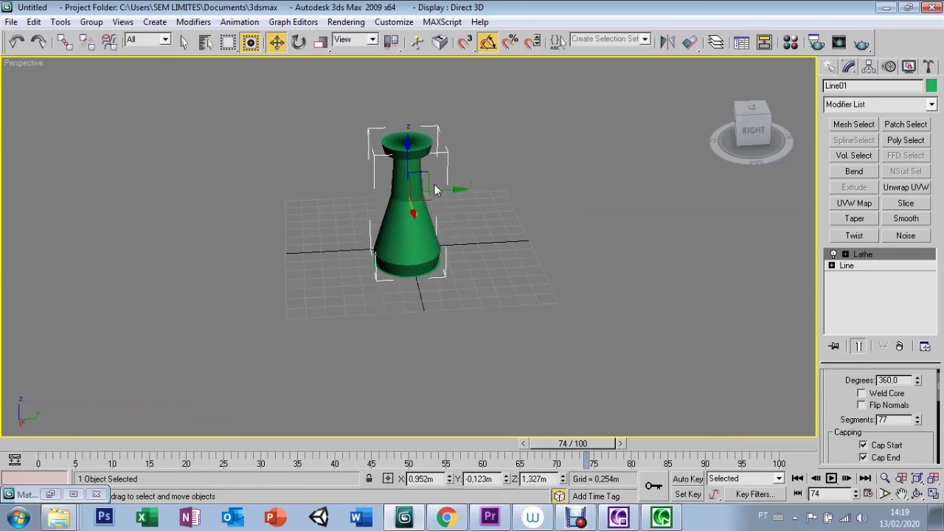
pyautogui.hotkey('ctrl', 'r')
pyautogui.moveTo(532, 246); pyautogui.dragTo(627, 230)
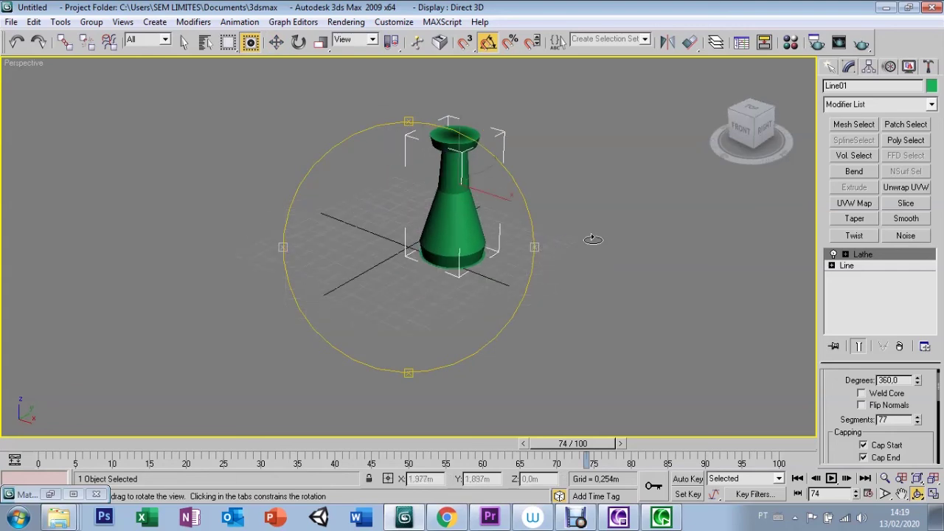
pyautogui.click(901, 493)
pyautogui.moveTo(463, 156); pyautogui.dragTo(478, 240)
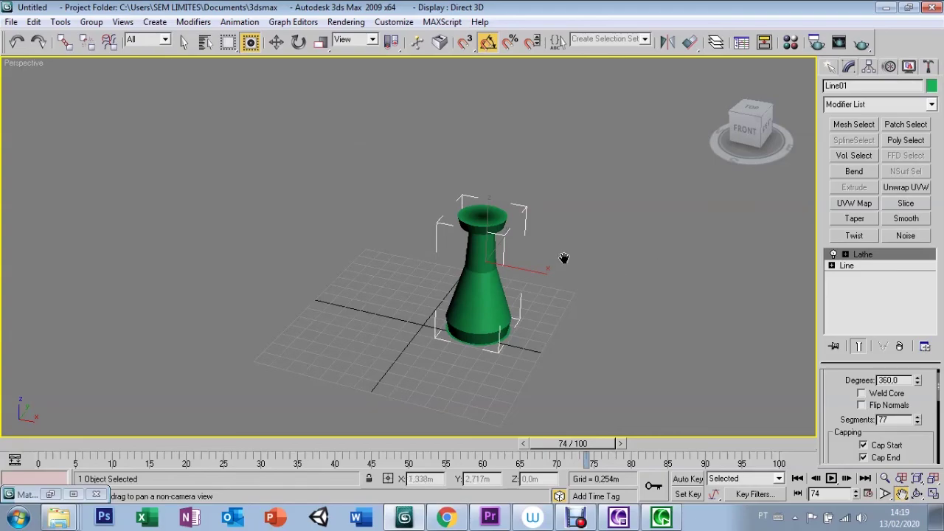